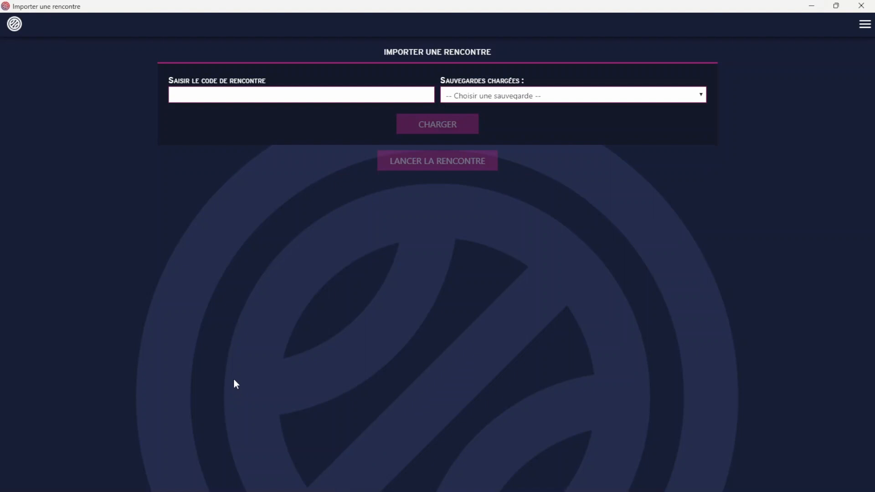
Load the ADA BLOIS BASKET 41 - 3 vs ES CHEVERNY-COUR CHEVERNY - 1 match from the resumable matches list.
click(262, 94)
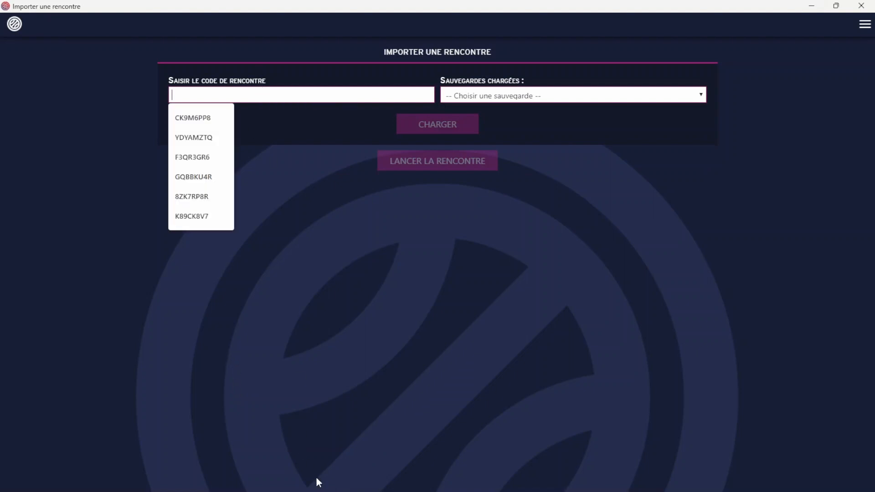
click(282, 488)
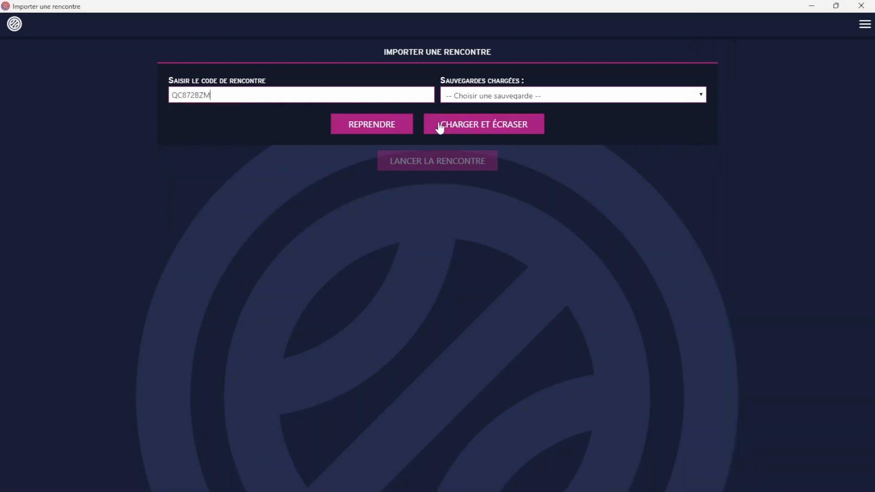
click(440, 126)
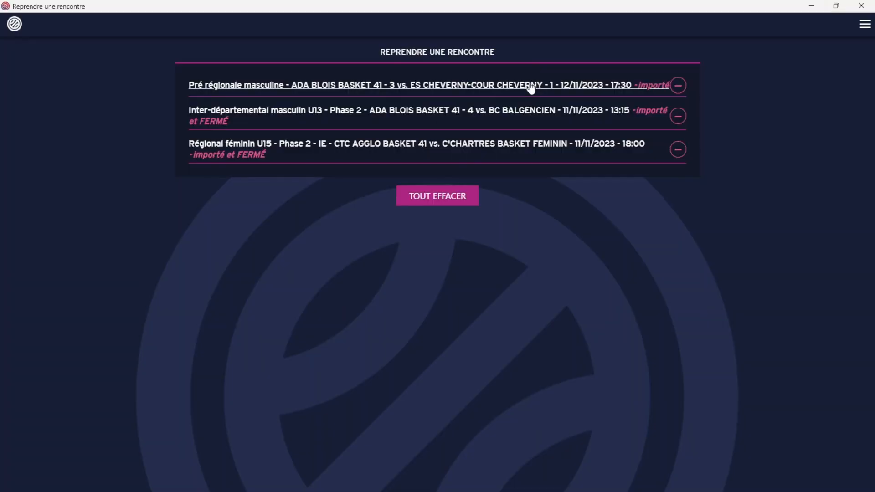
click(531, 87)
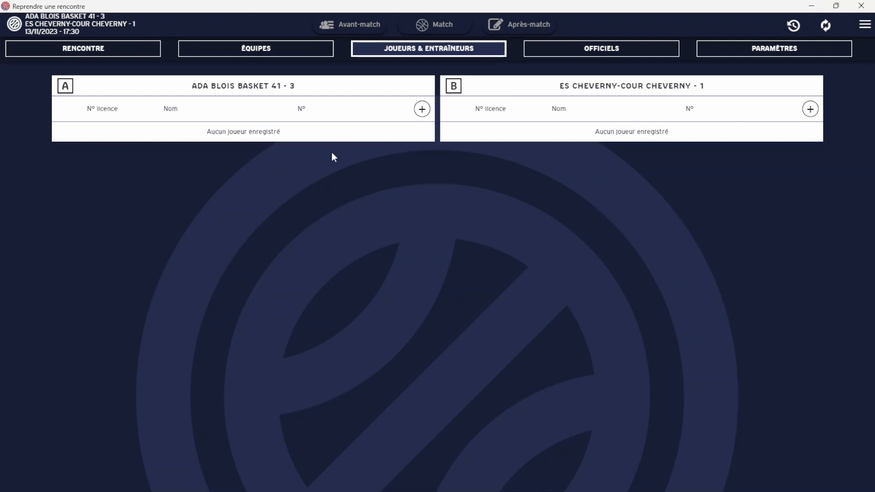
In ÉQUIPES, give team A VERT jerseys and team B BLEU jerseys.
click(297, 55)
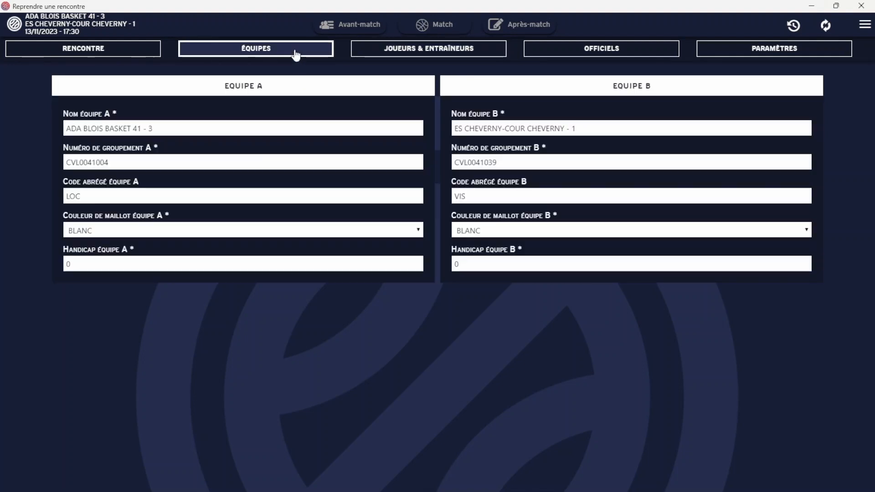
click(358, 234)
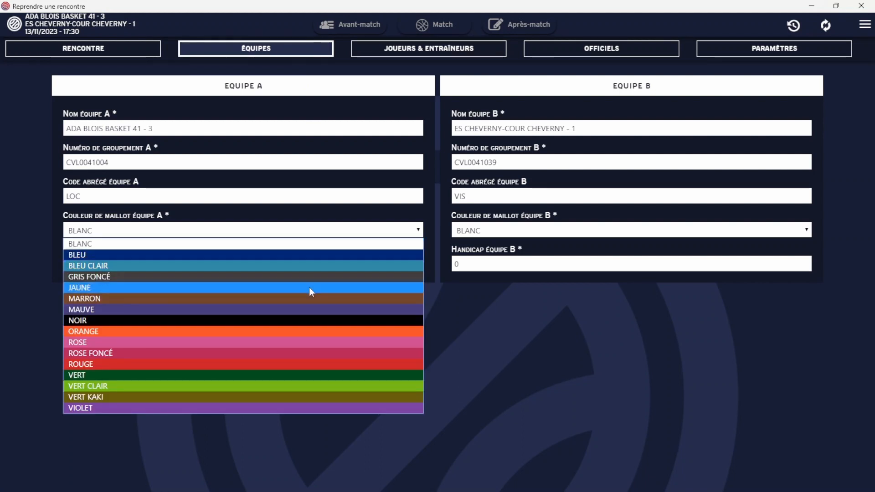
click(301, 375)
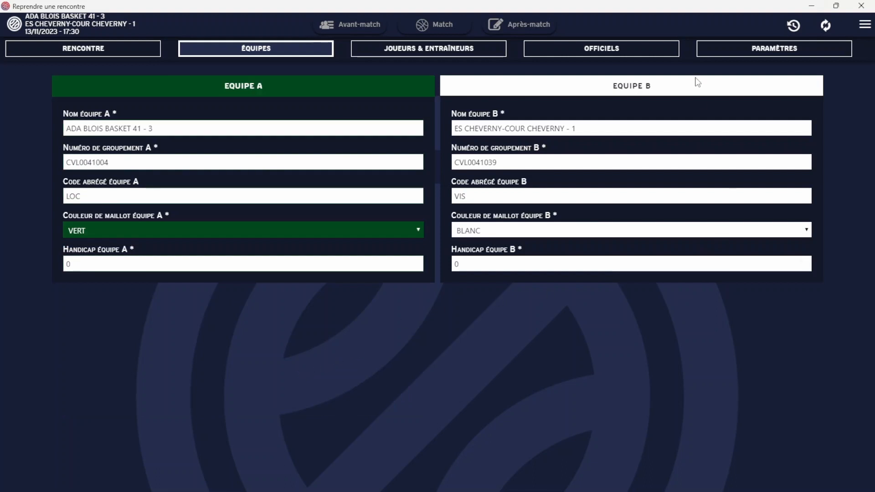
click(667, 231)
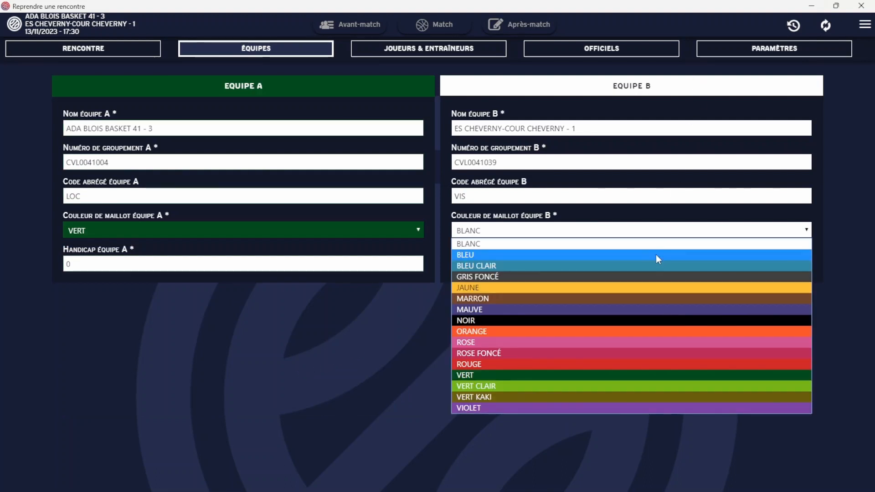
click(656, 254)
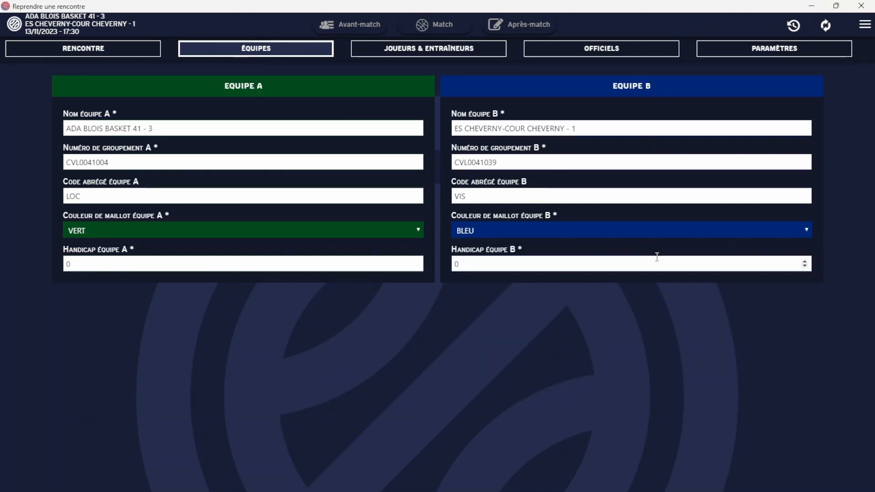
click(471, 54)
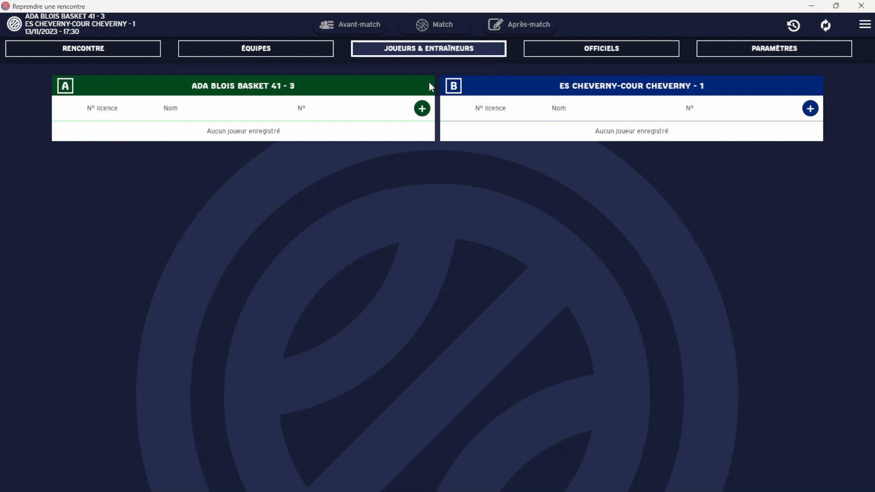
Add a licensed player from the suggestions to team A with jersey number 4.
click(422, 108)
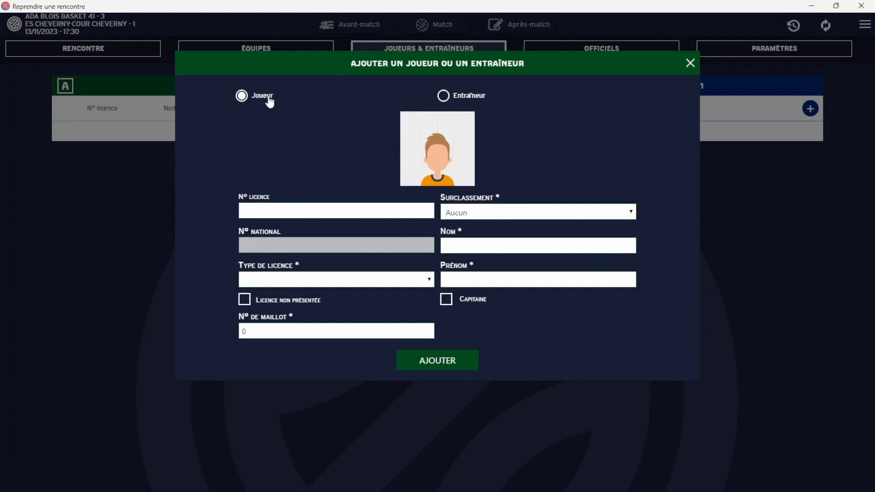
click(306, 212)
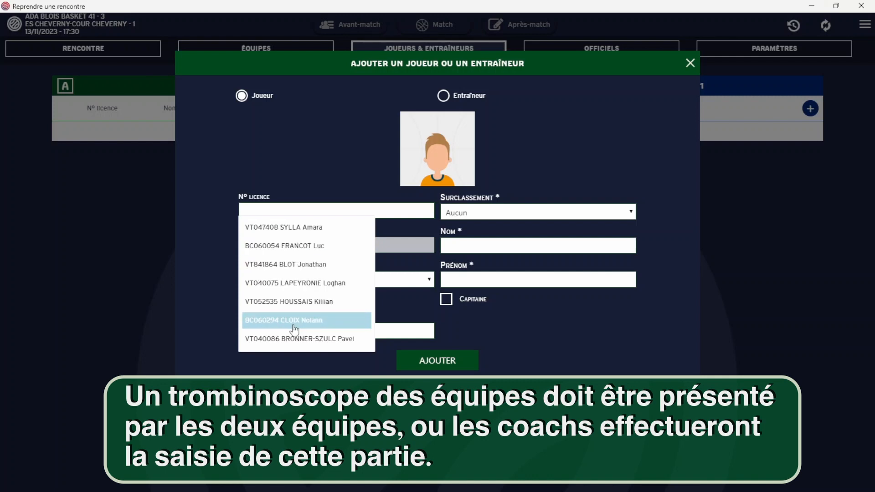
click(293, 228)
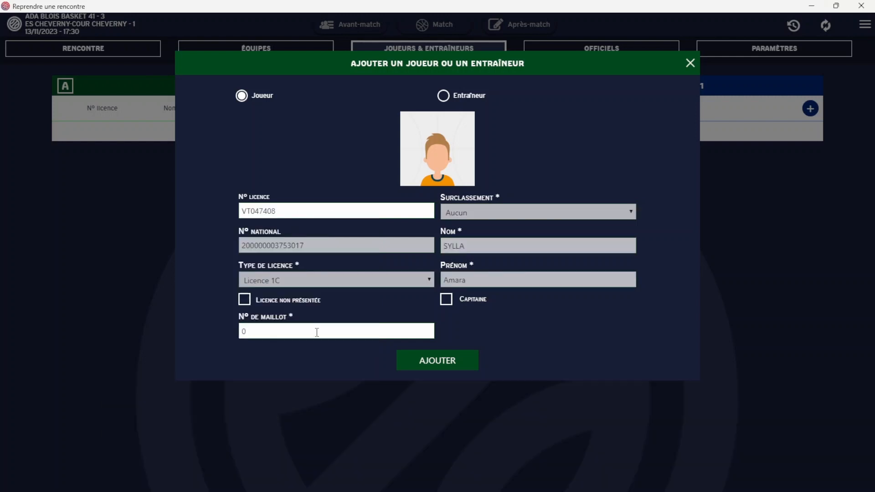
click(266, 326)
key(BackSpace)
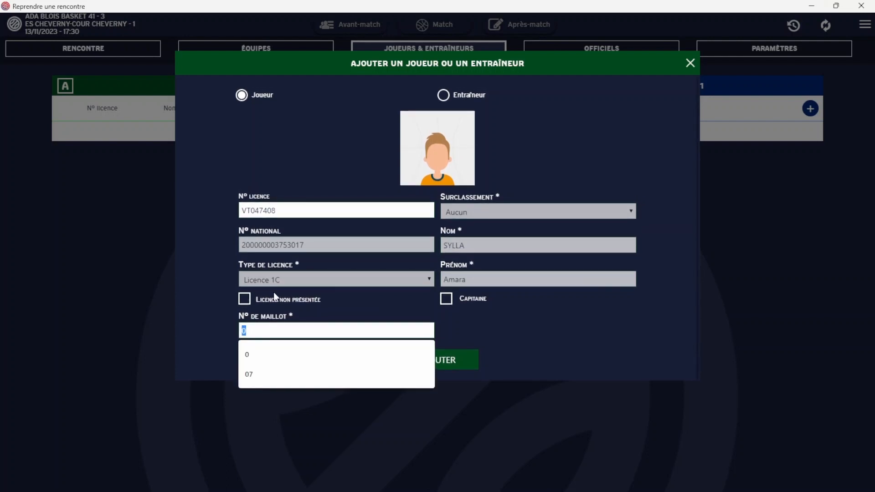
text(4)
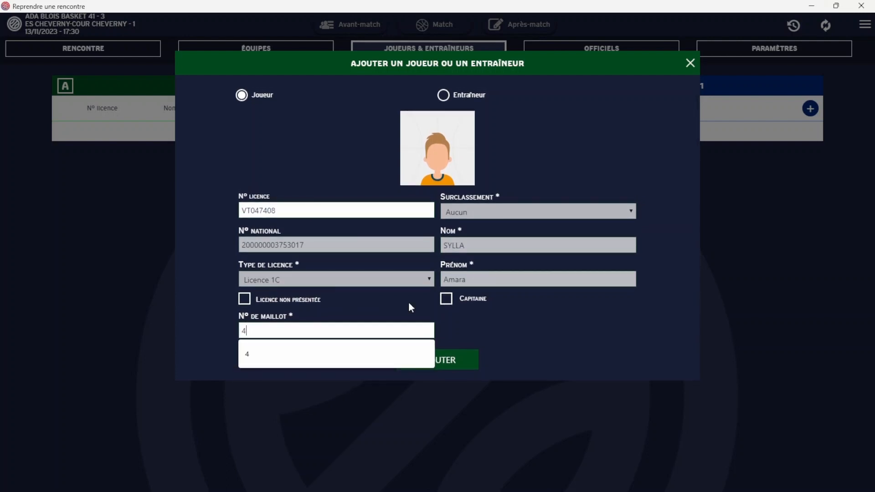
click(454, 363)
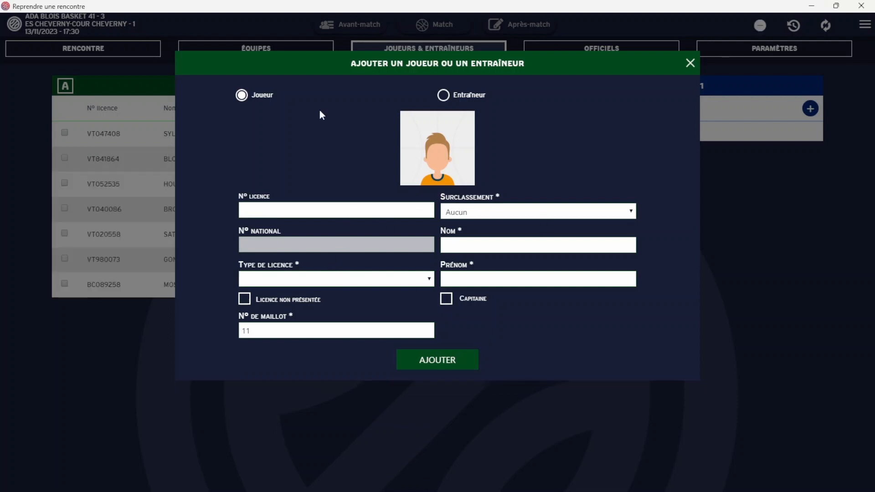
Add team A's coach by licence number, with suggested name and licence type Licence 0C.
click(445, 96)
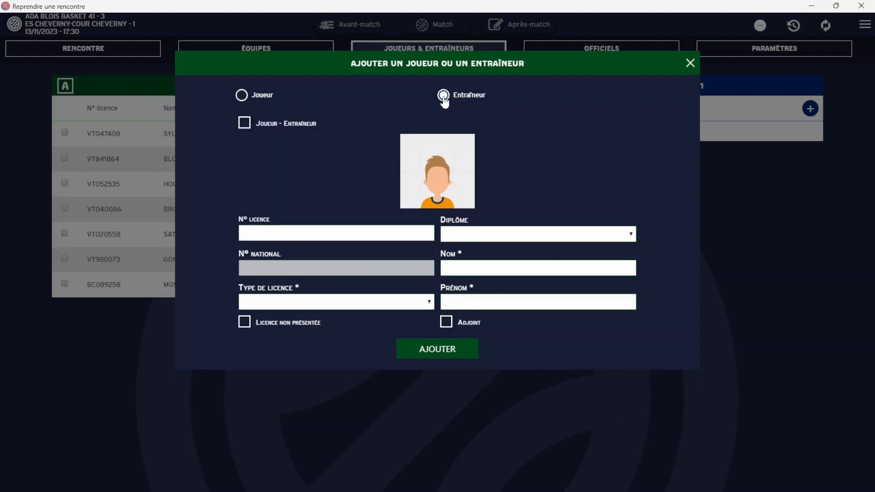
click(365, 239)
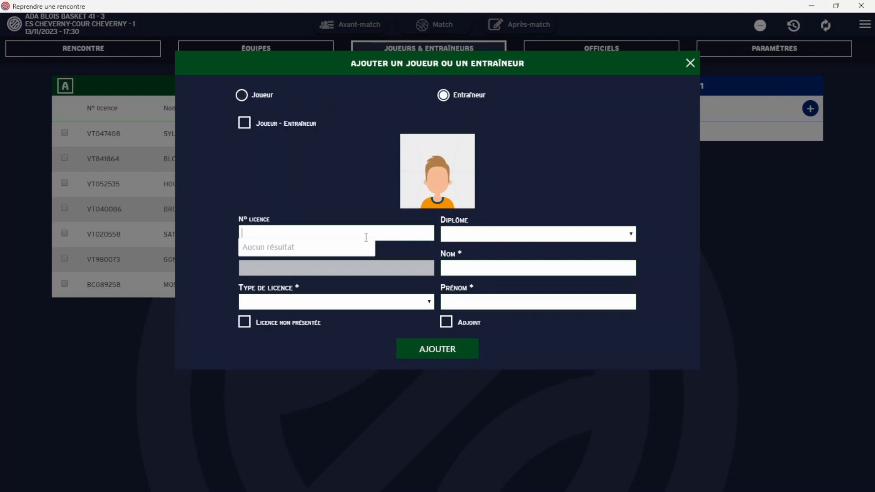
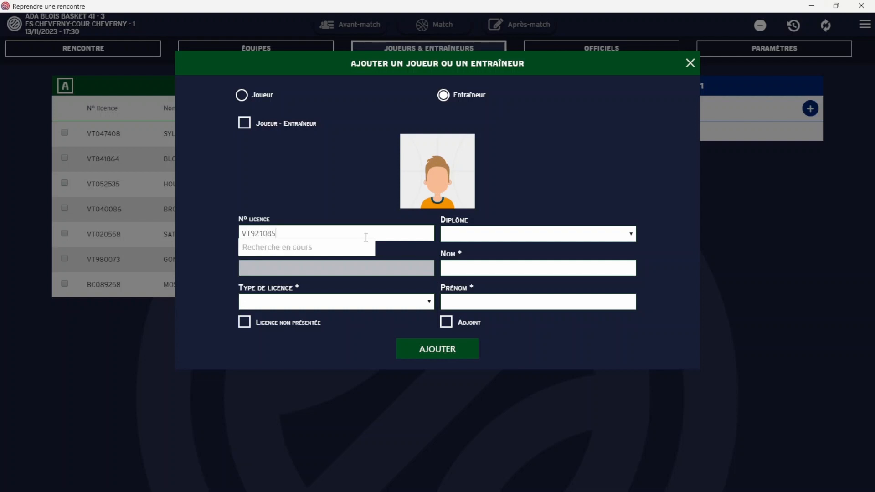
click(544, 273)
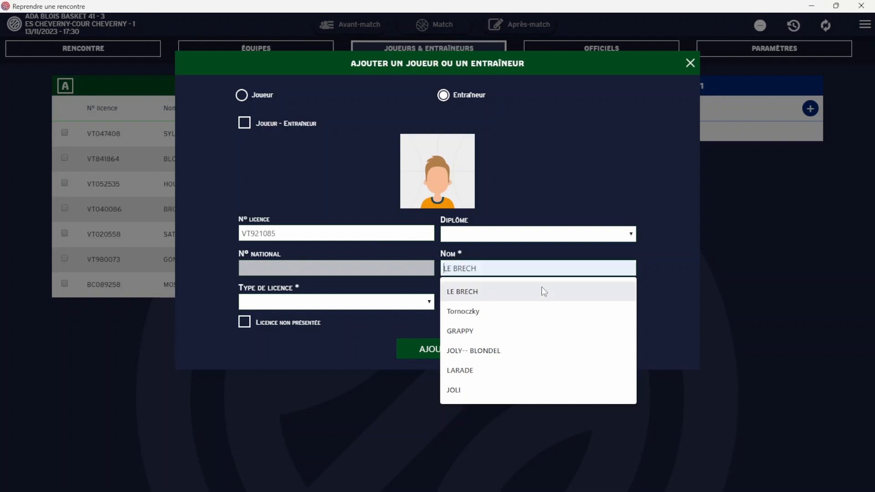
click(542, 287)
click(541, 297)
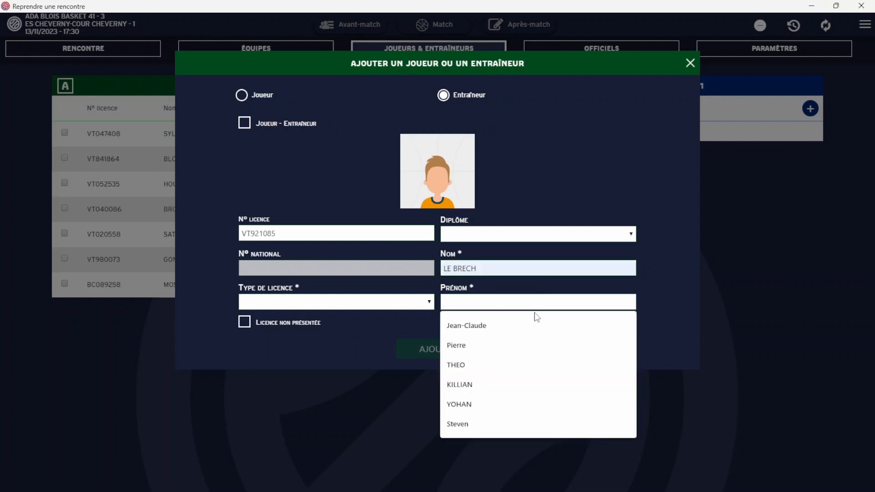
click(530, 363)
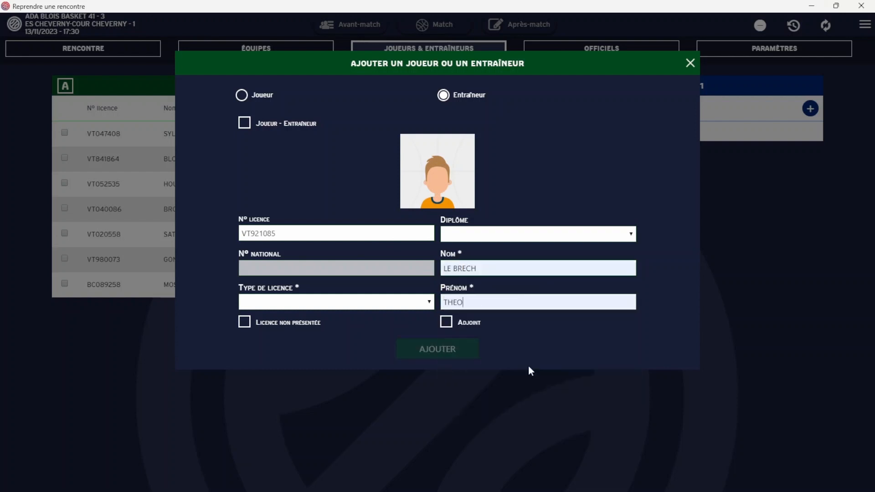
click(415, 302)
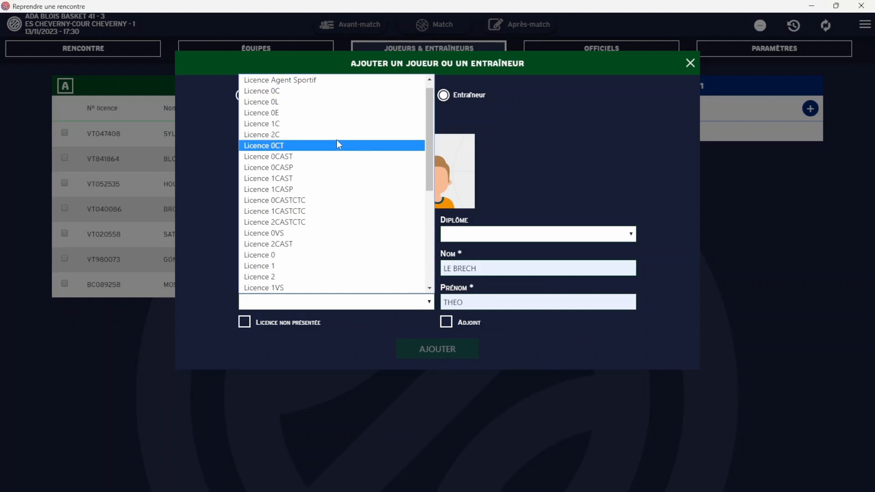
click(336, 91)
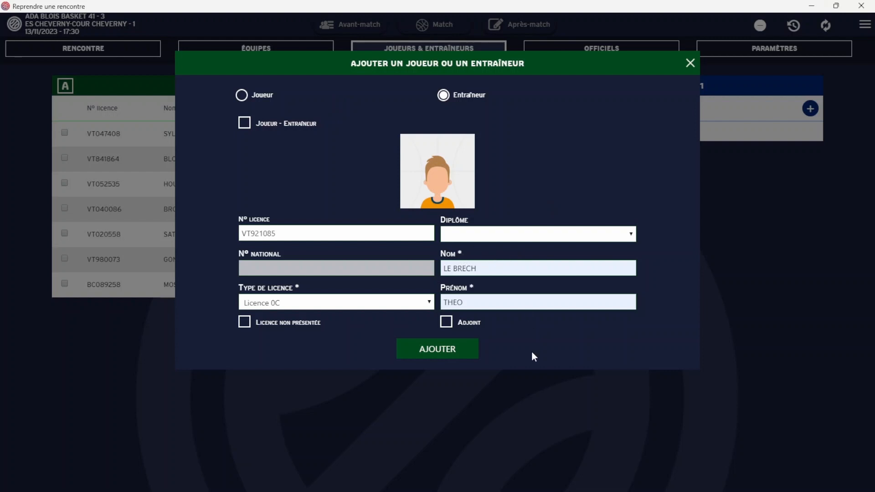
click(468, 355)
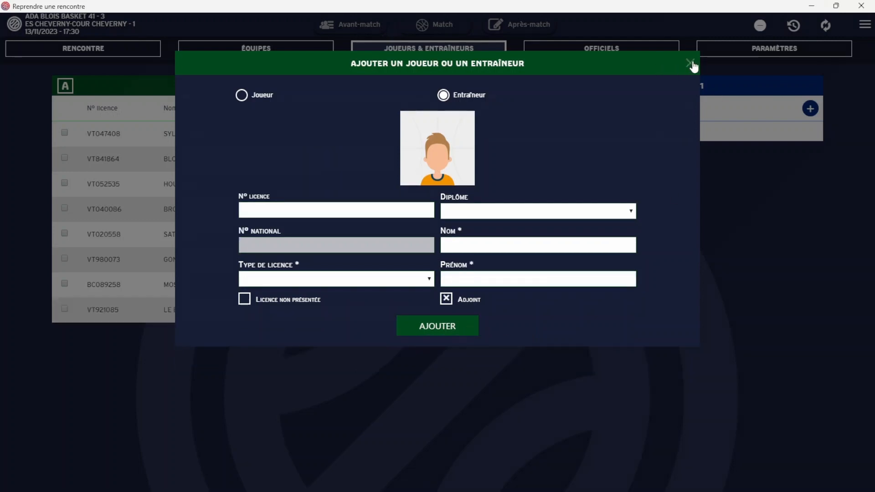
click(692, 65)
Add team B's first player by licence number with jersey number 4.
click(810, 108)
click(326, 207)
drag(257, 329, 178, 318)
text(4)
click(448, 359)
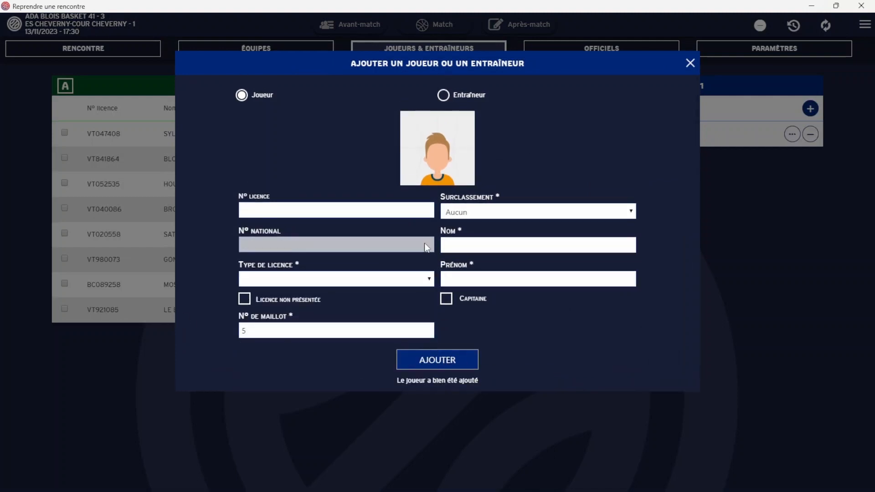
click(333, 210)
Add the remaining team B players from the licence suggestions, completing numbers up to 10.
click(314, 245)
click(448, 361)
click(333, 210)
click(449, 366)
click(333, 210)
click(332, 244)
click(447, 360)
click(333, 211)
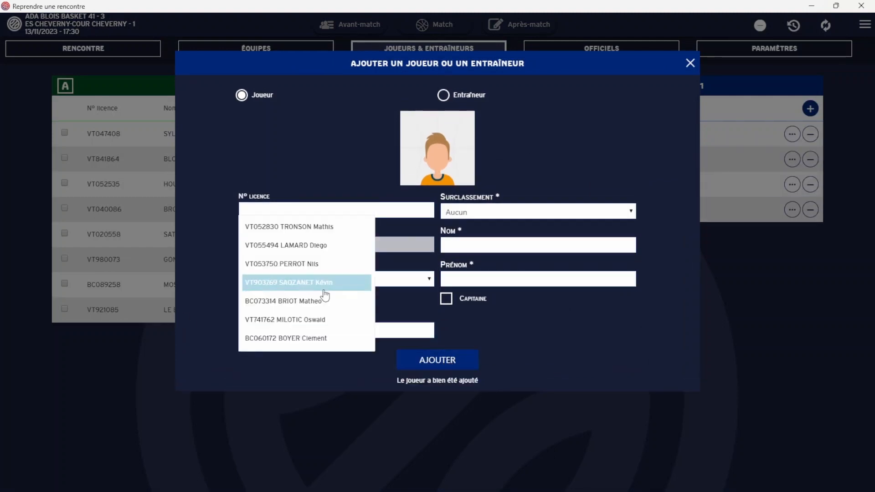
click(322, 285)
click(448, 361)
click(333, 211)
click(329, 322)
click(448, 360)
Add team B's coach by licence number with suggested name and the assistant coach option toggled.
click(444, 95)
click(263, 234)
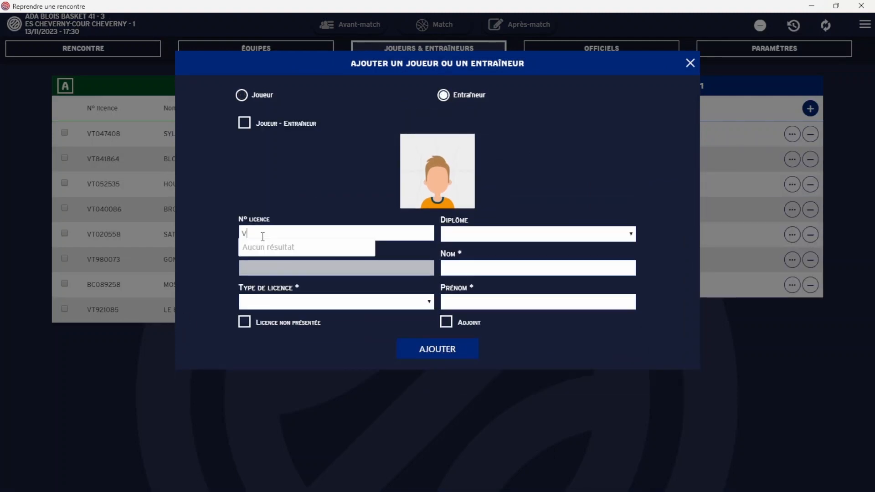
click(474, 268)
click(473, 331)
click(475, 303)
click(476, 329)
click(446, 322)
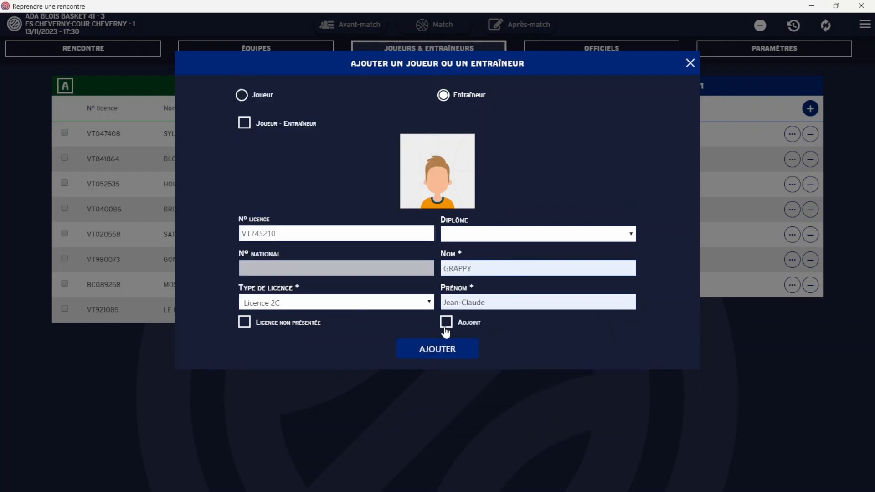
click(437, 349)
click(690, 63)
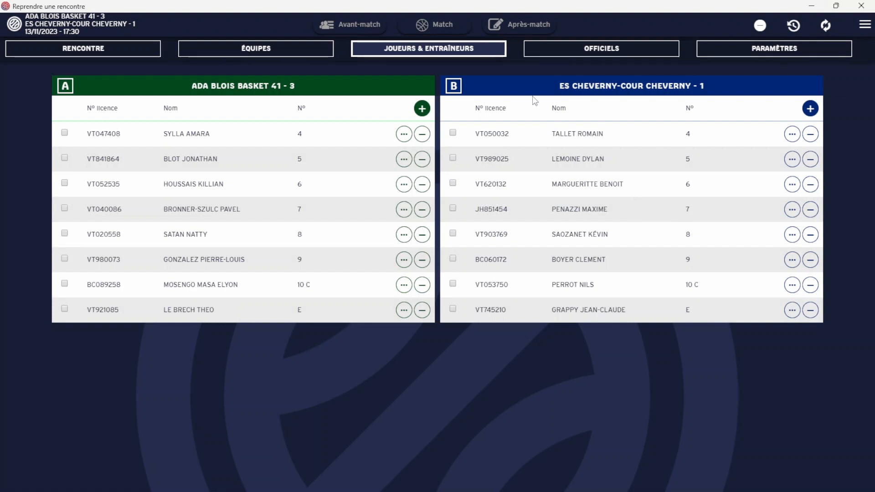
In OFFICIELS, add the first suggested licensed official with the Arbitre 1 function.
click(637, 55)
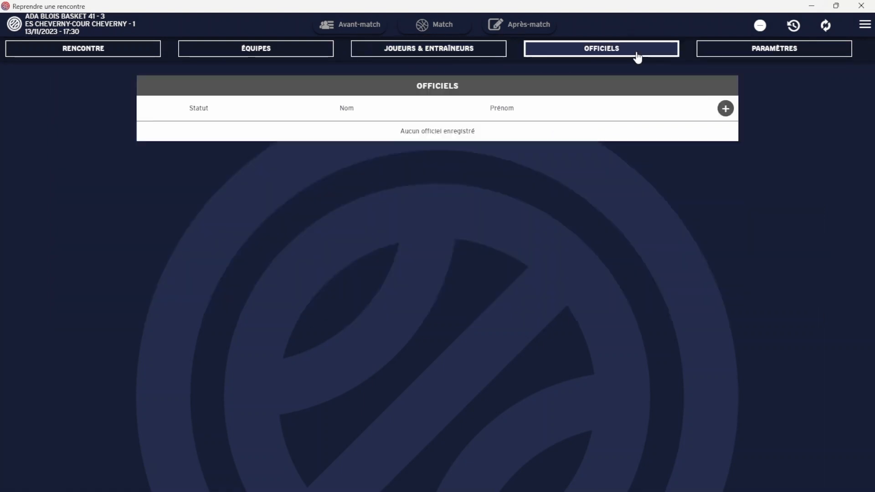
click(726, 109)
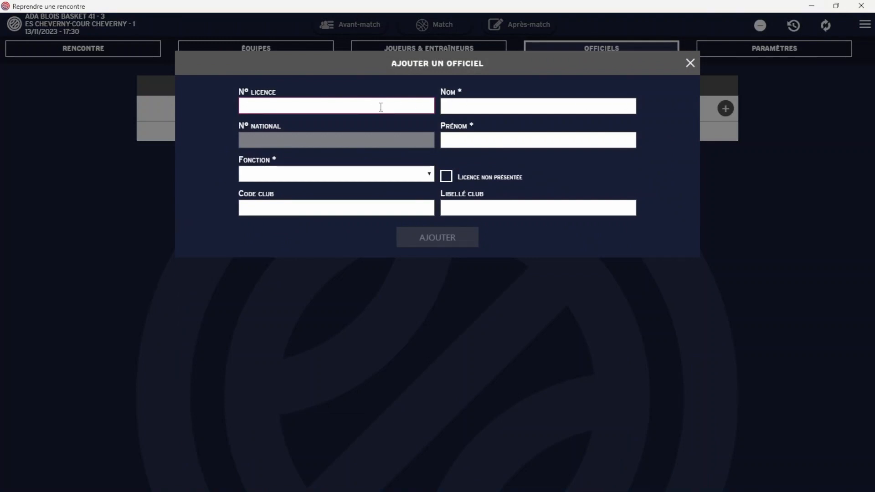
click(382, 107)
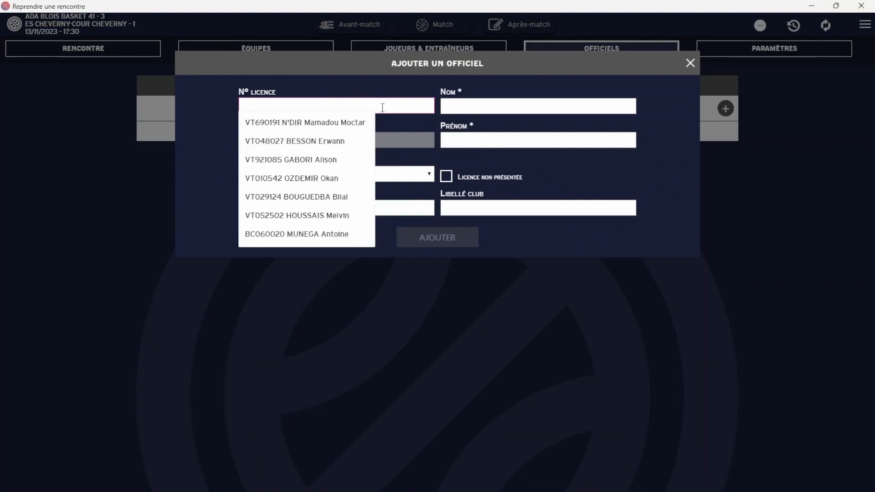
click(356, 122)
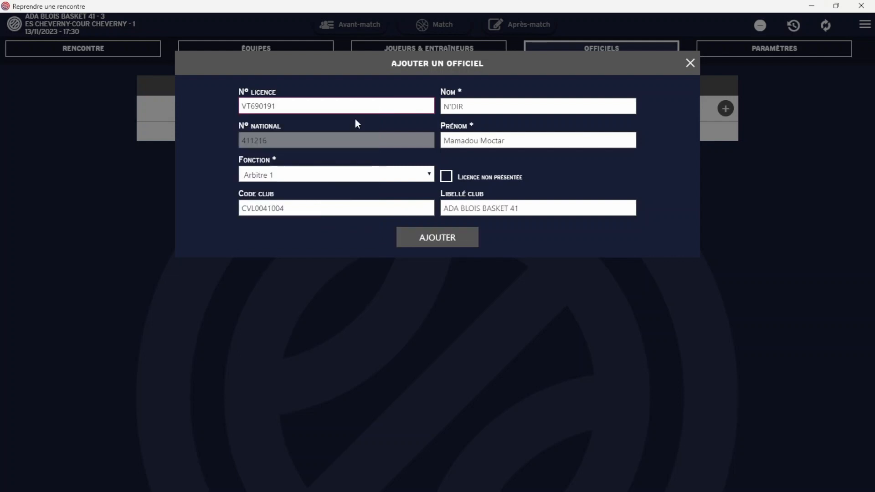
click(420, 178)
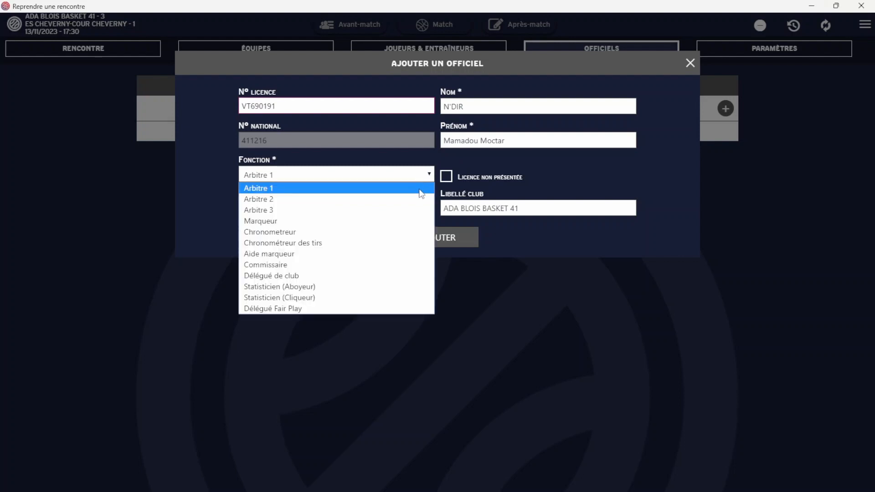
click(419, 190)
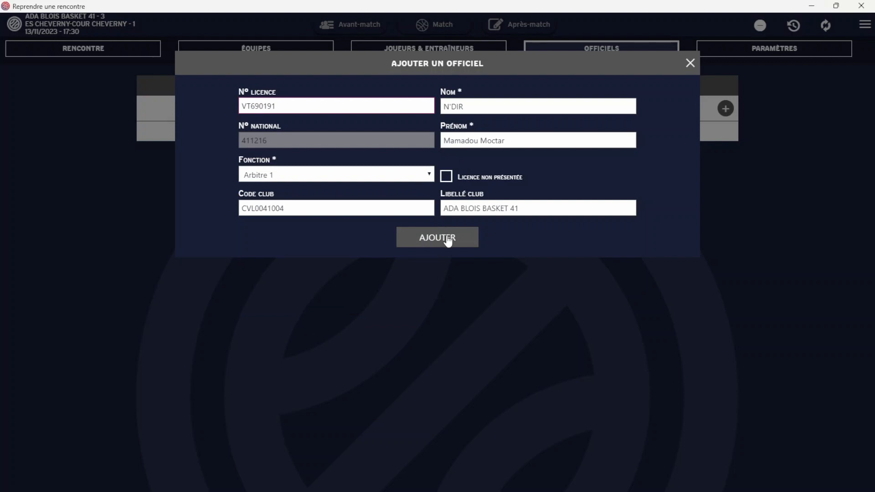
click(447, 236)
Add officials with functions Marqueur, Chronometreur and Délégué de club, then close the form.
click(420, 176)
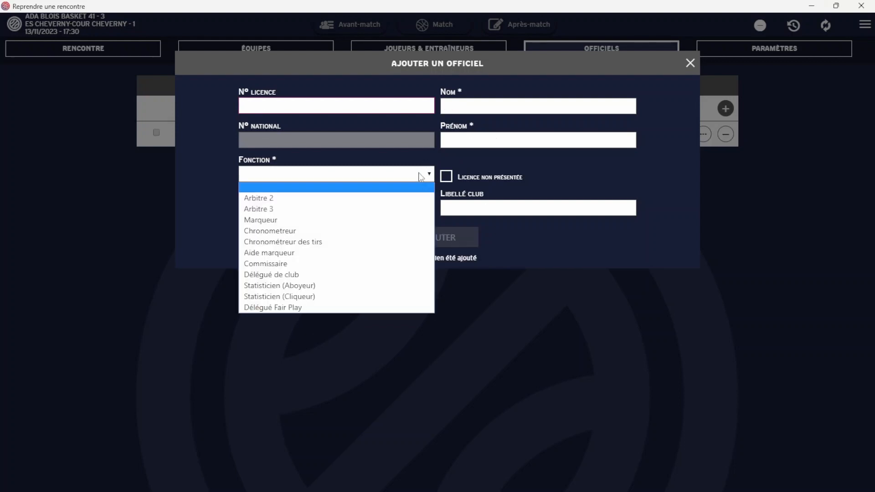
click(377, 220)
click(458, 245)
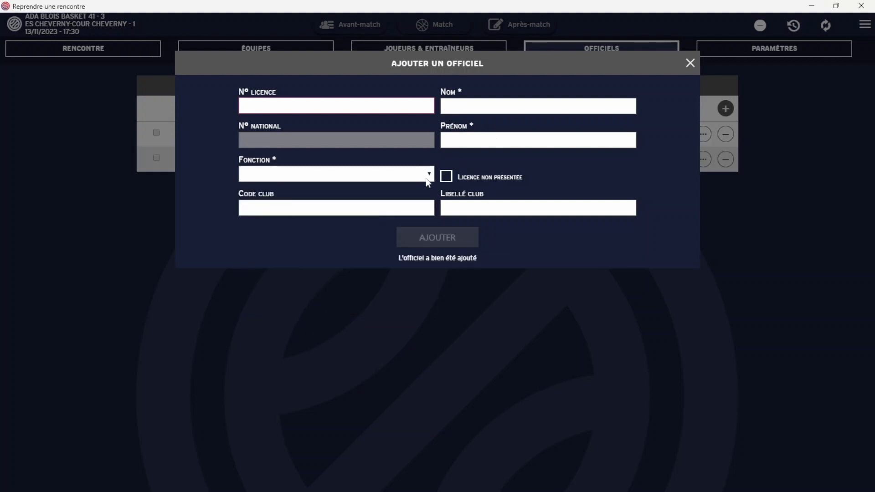
click(397, 175)
click(359, 218)
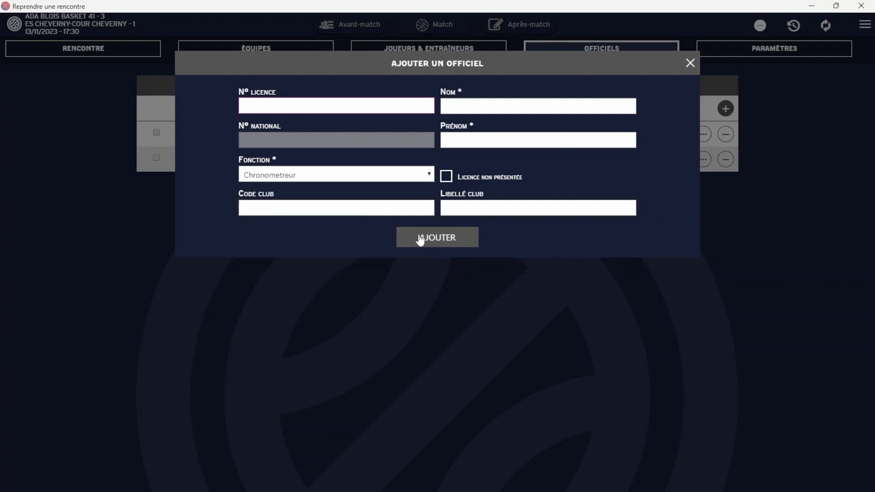
click(419, 239)
click(431, 176)
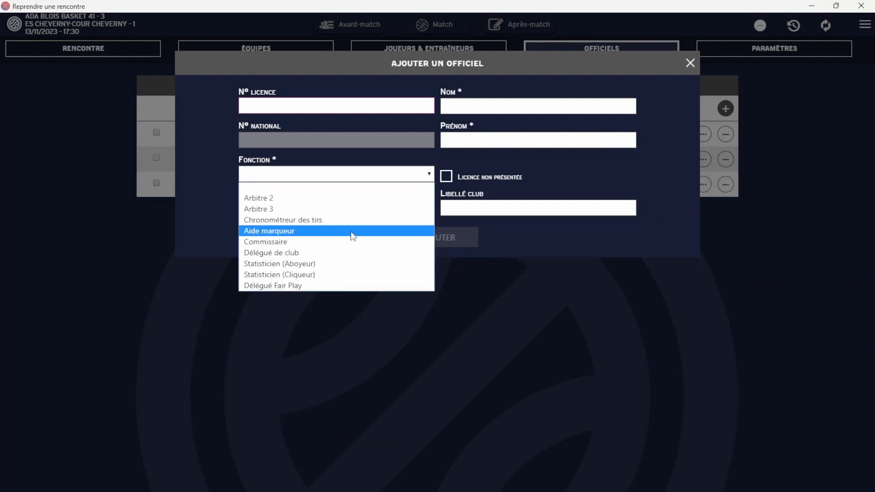
click(345, 252)
click(440, 238)
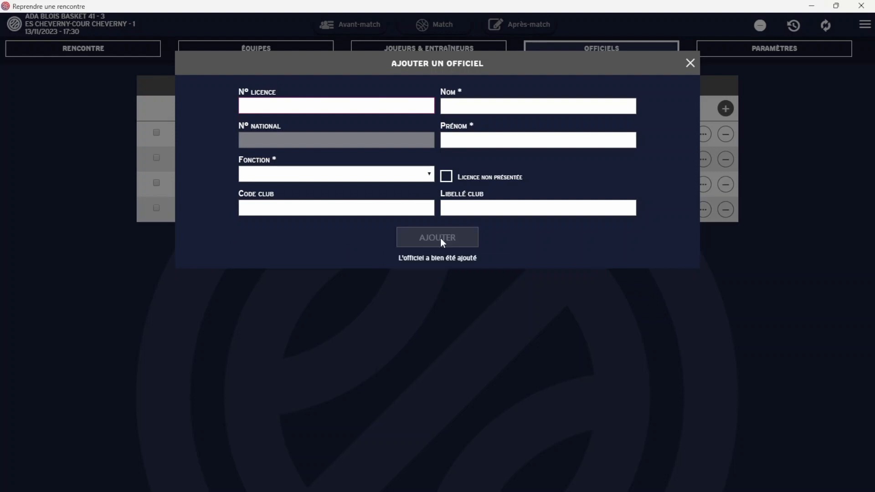
click(690, 63)
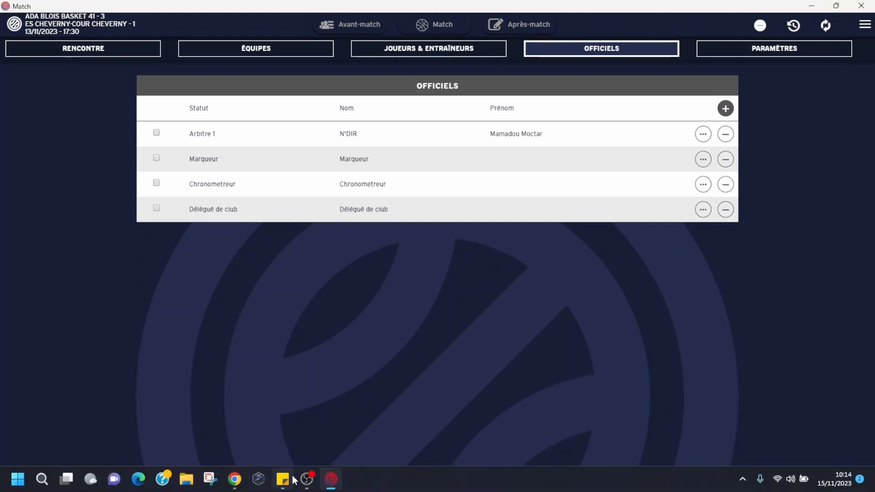
click(291, 479)
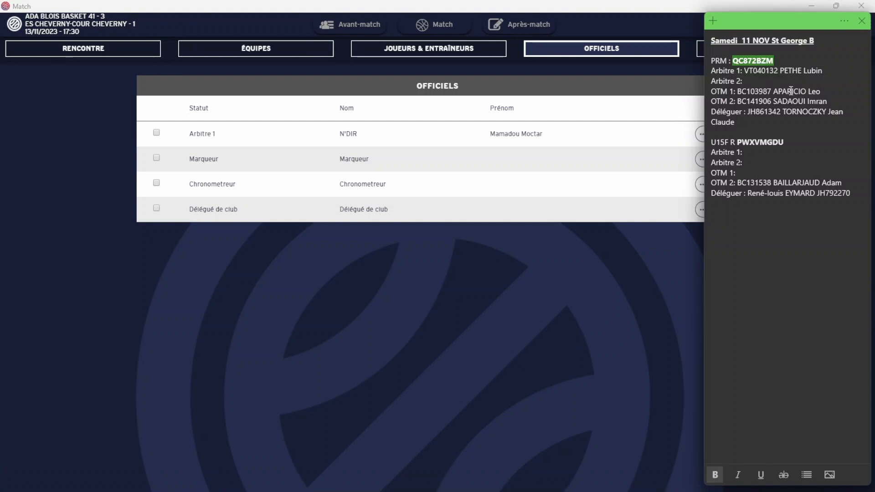
click(462, 304)
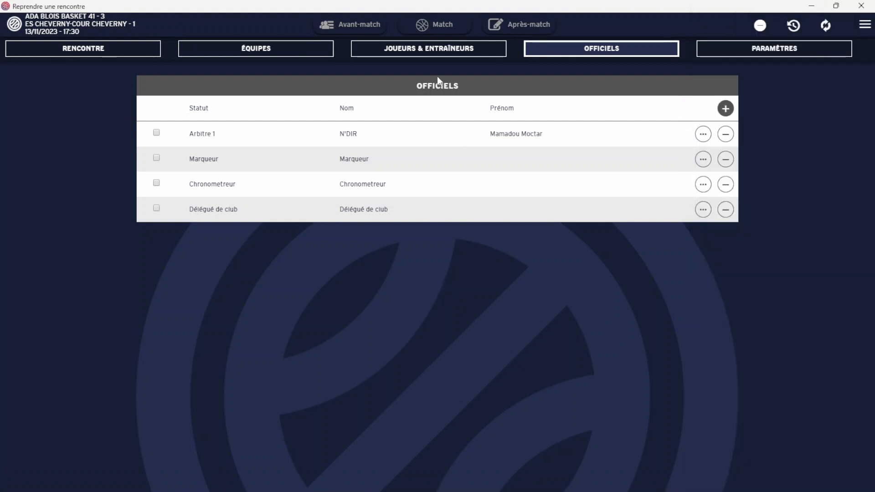
Put team A's numbers 4 to 8 on court and hand-sign their starting line-up.
click(454, 31)
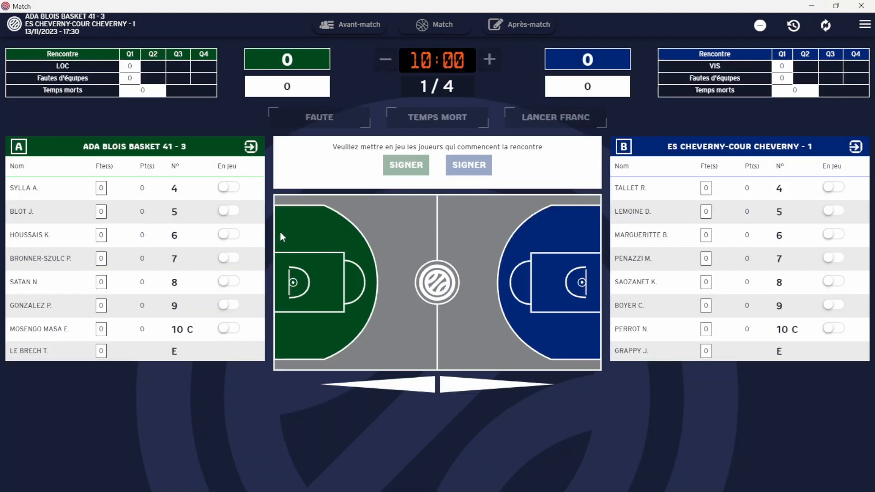
click(232, 189)
click(232, 213)
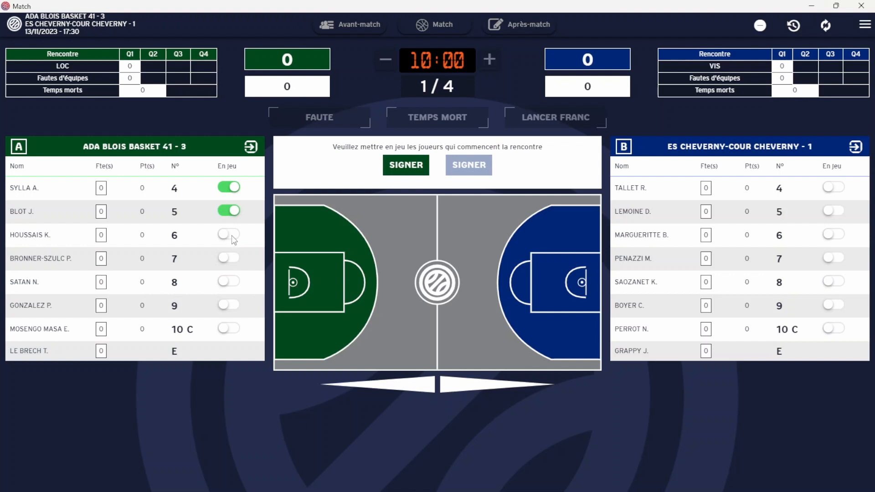
click(231, 236)
click(232, 258)
click(233, 281)
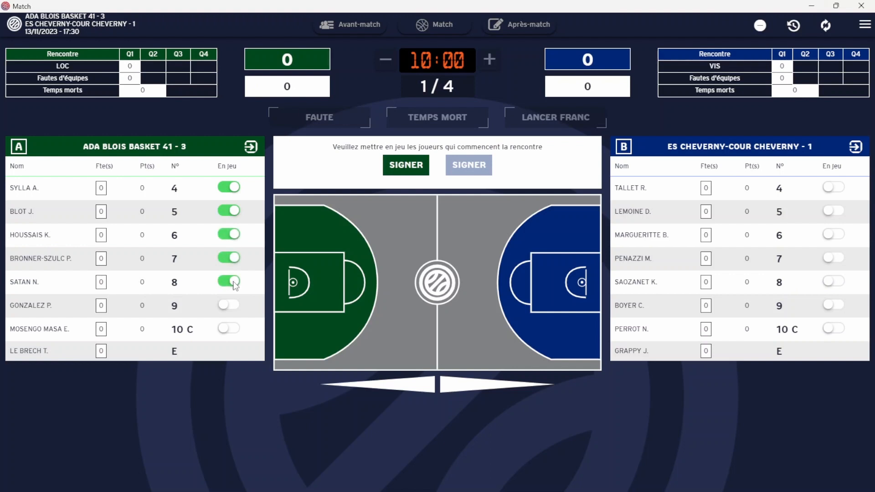
click(398, 174)
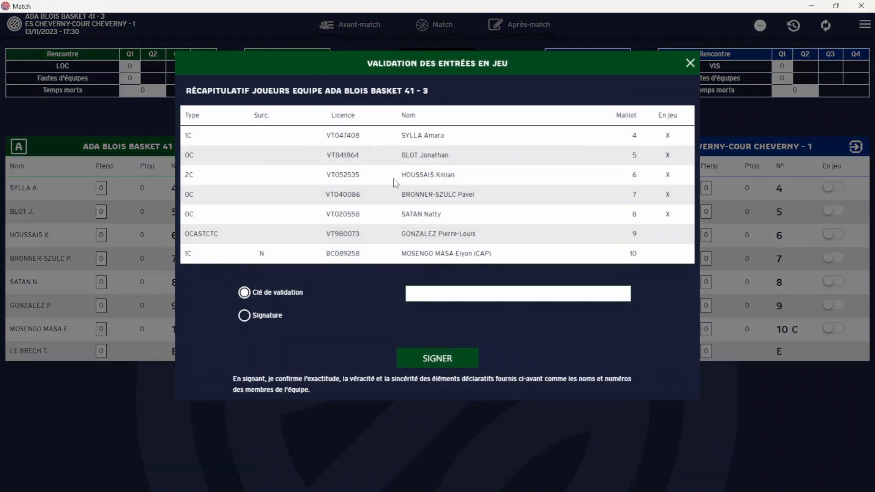
click(276, 316)
mouse_move(417, 296)
mouse_down()
mouse_move(494, 306)
mouse_move(465, 326)
mouse_up()
click(438, 387)
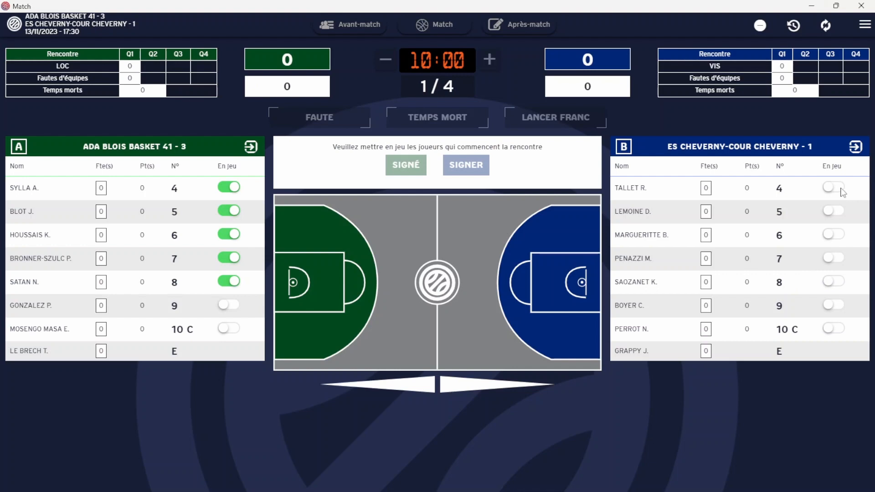
Put team B's numbers 4 to 7 on court and hand-sign their line-up.
click(840, 188)
click(838, 211)
click(837, 234)
click(838, 258)
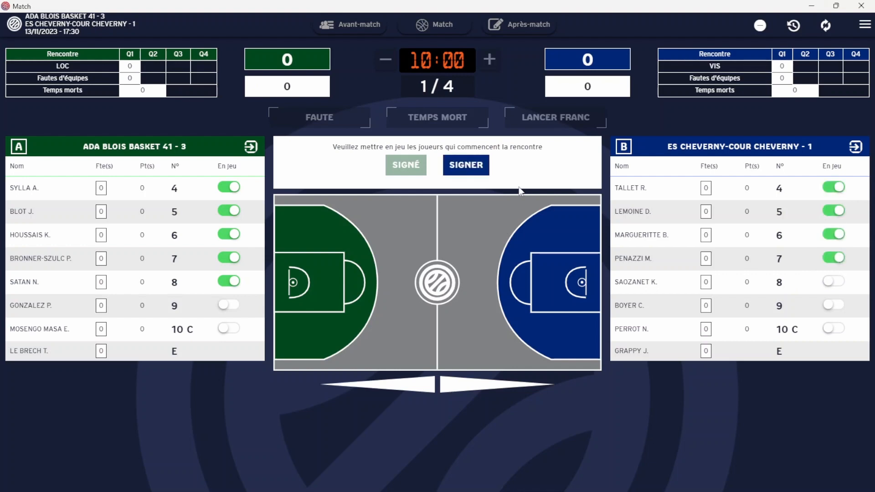
click(466, 165)
click(244, 315)
drag(505, 305, 506, 337)
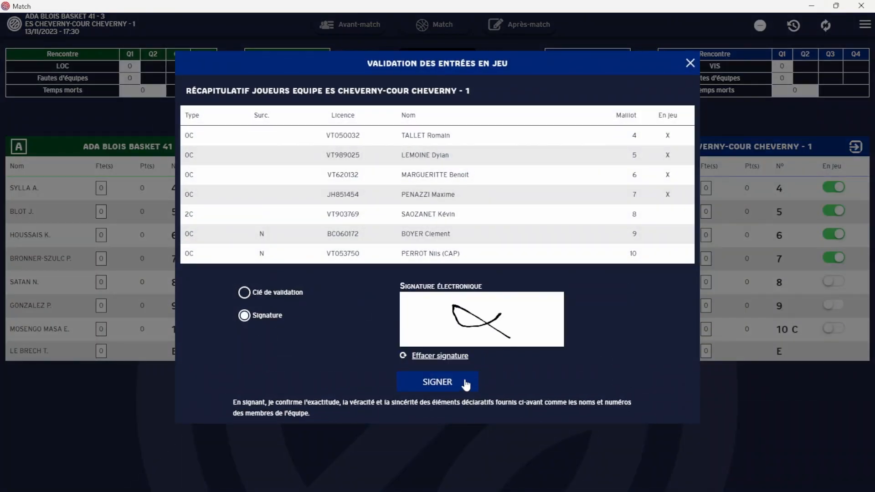
click(466, 383)
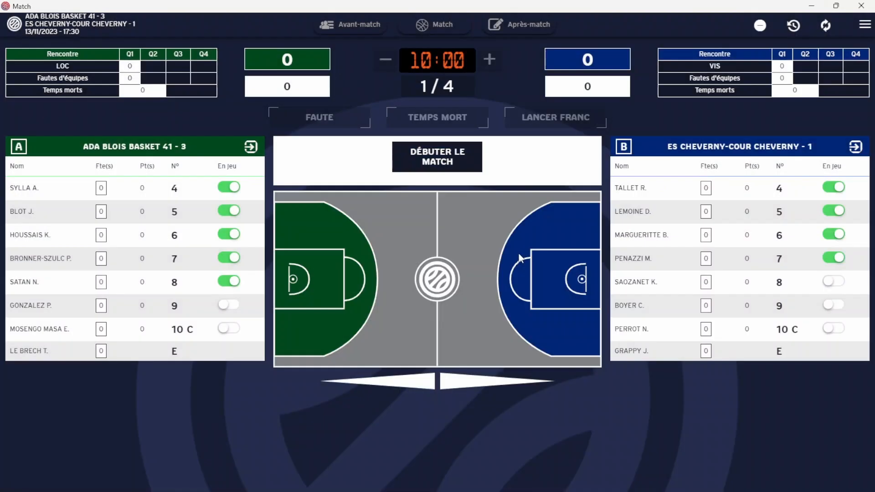